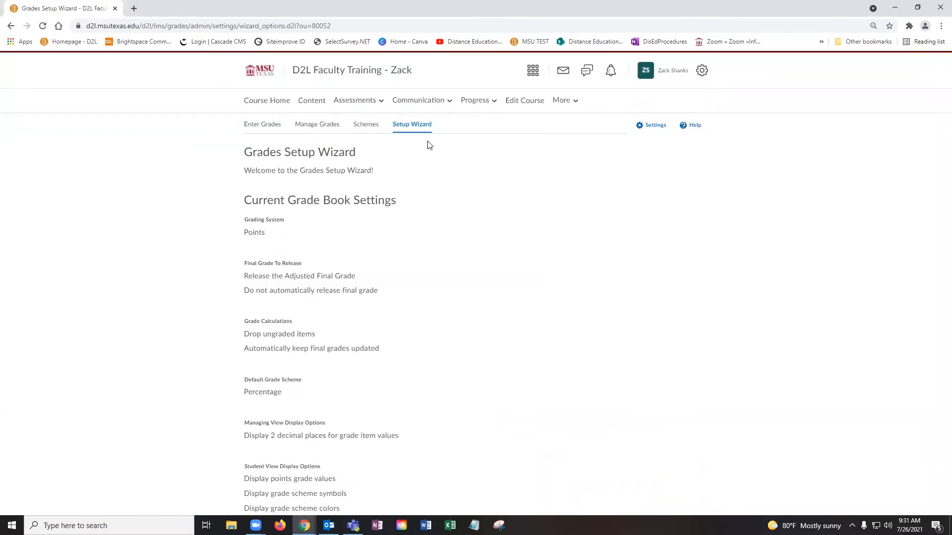
Visit the Enter Grades page, return to the Grades Setup Wizard, review the current grade book settings and start the wizard
left_click(260, 129)
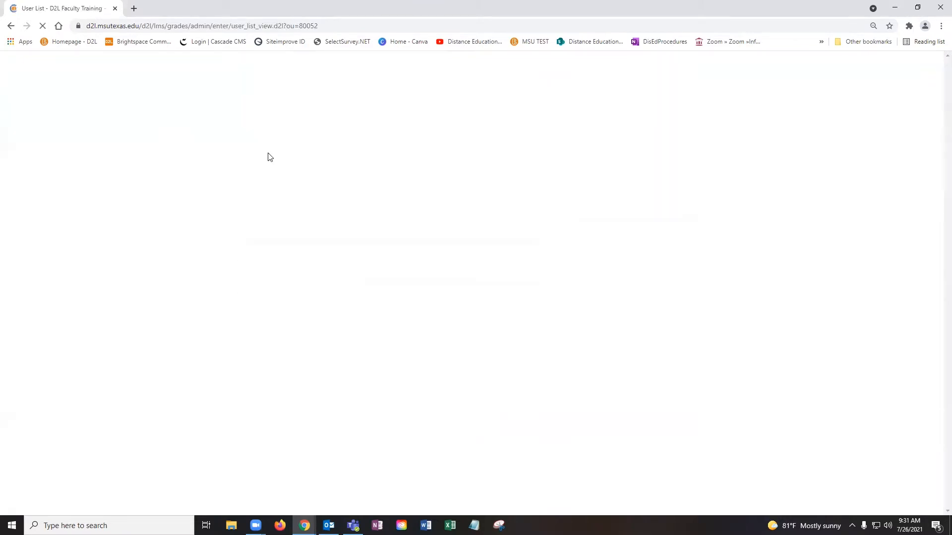
left_click(182, 125)
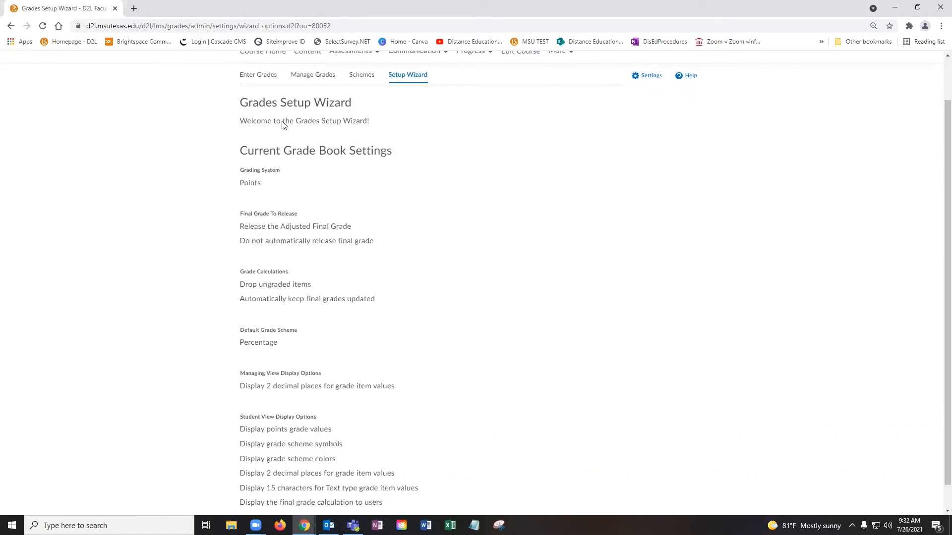
scroll(290, 154, "down", 1)
scroll(369, 200, "up", 1)
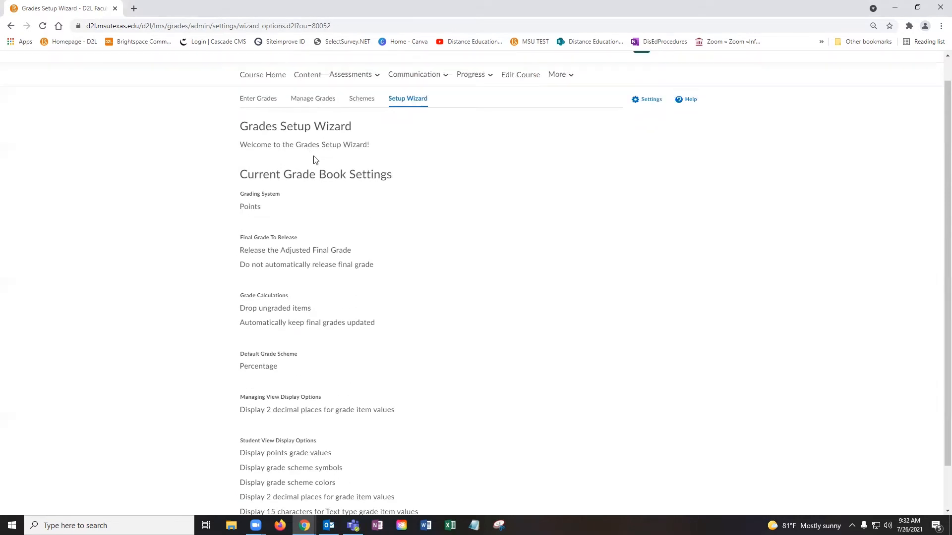
scroll(322, 164, "down", 1)
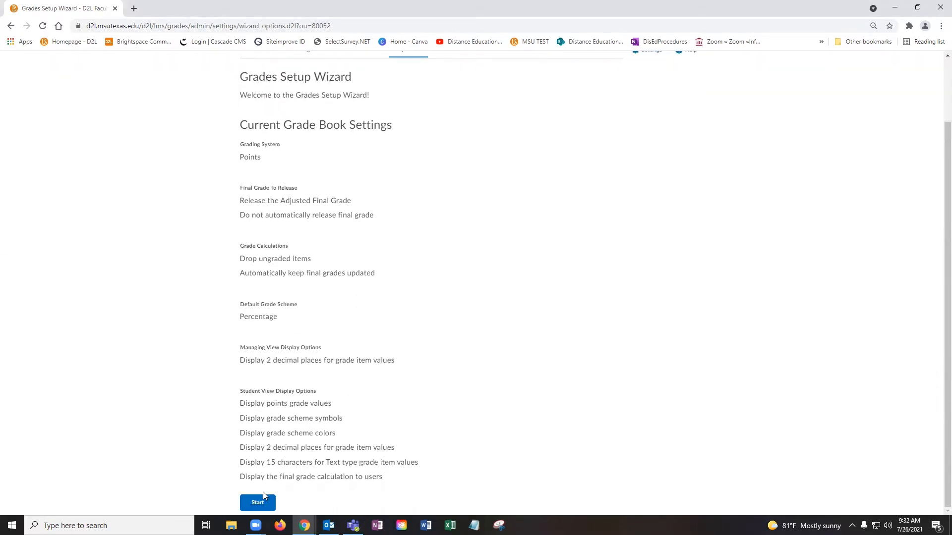
left_click(264, 504)
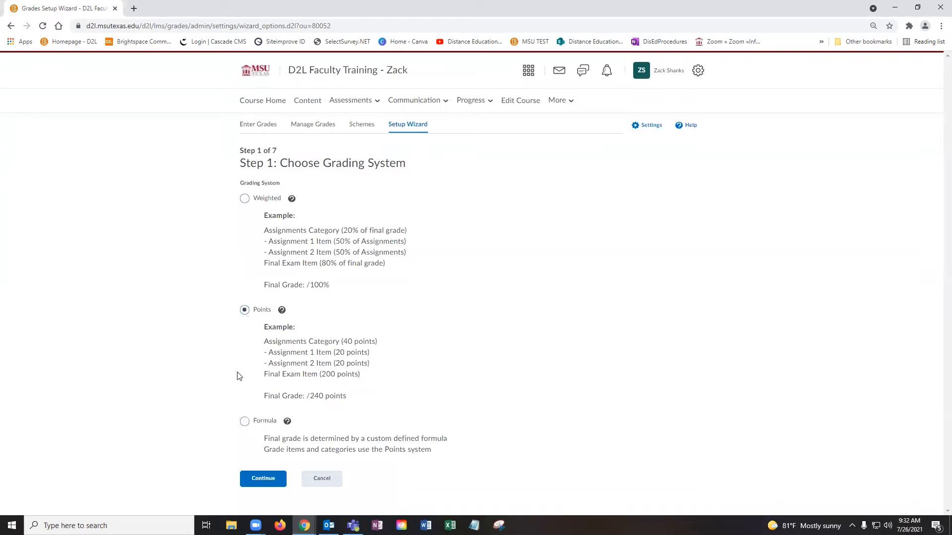
Read the help on the Weighted and Points grading systems and continue with Points as the grading system
left_click(293, 200)
left_click(402, 217)
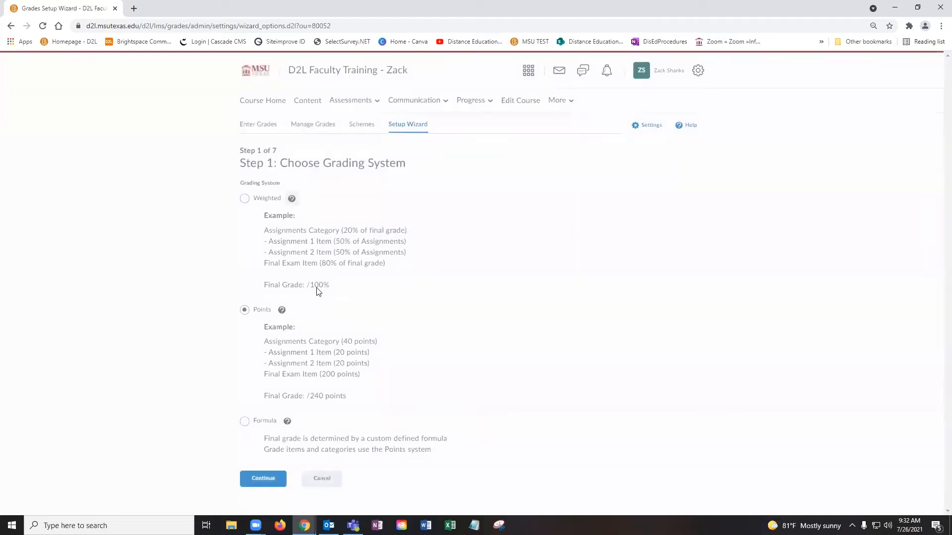
left_click(282, 310)
left_click(412, 187)
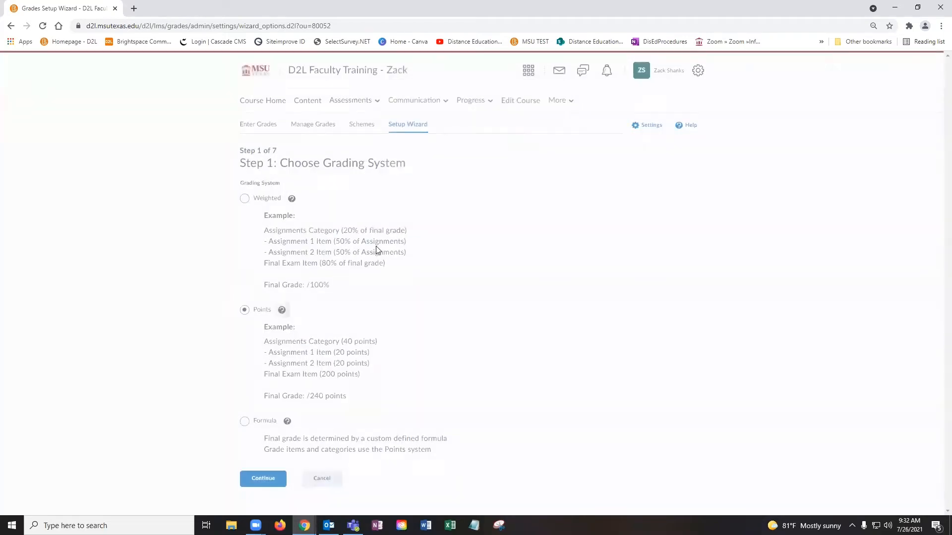
left_click(264, 480)
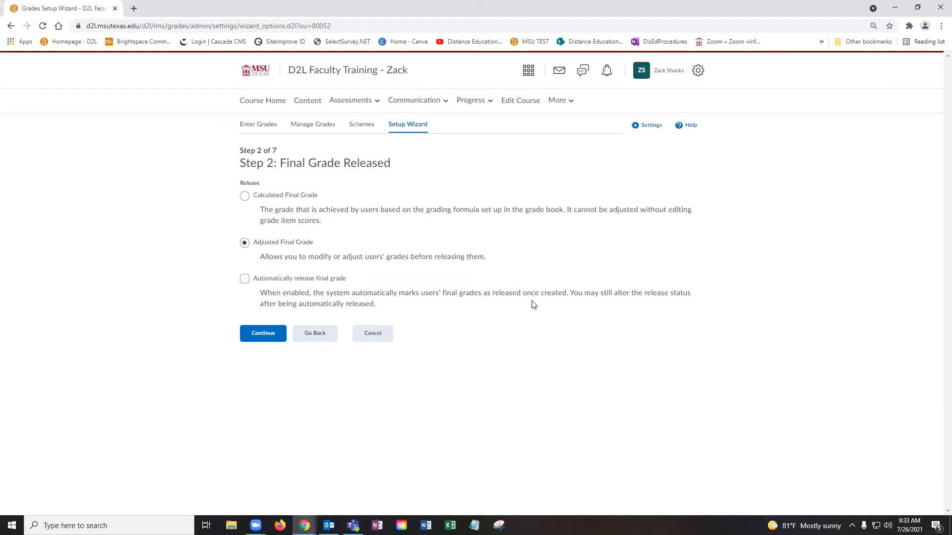
Accept Adjusted Final Grade, Drop ungraded items with automatic final grade updates, the Percentage scheme and 2 decimal places in wizard steps 2 to 5
left_click(261, 333)
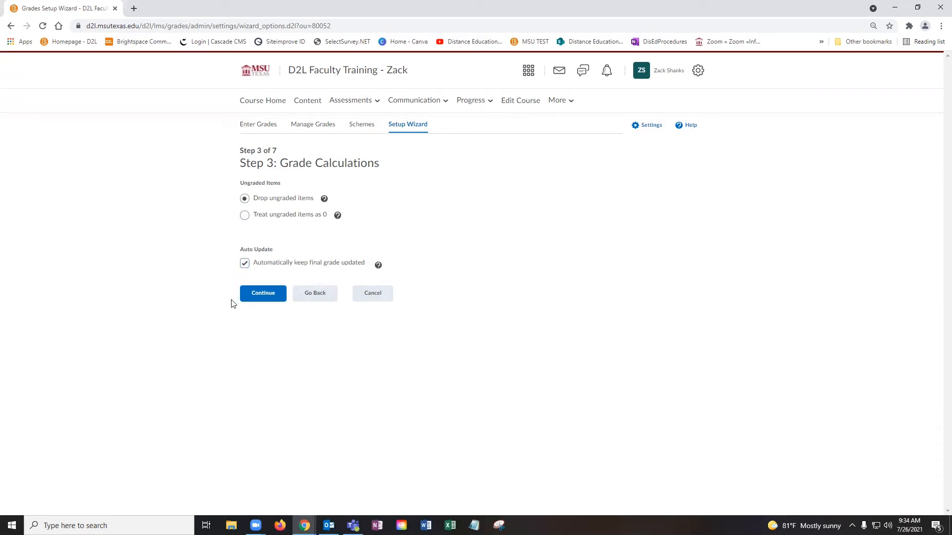
left_click(260, 299)
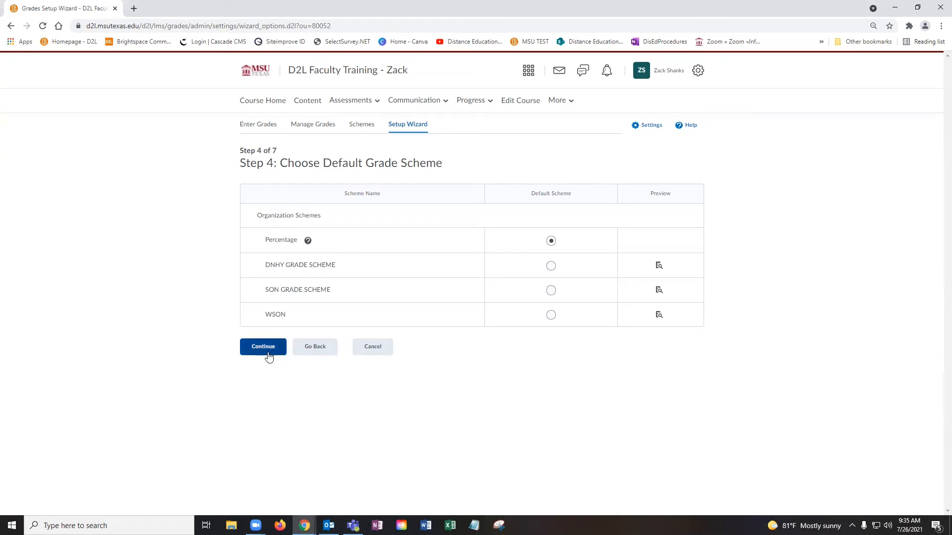
left_click(269, 356)
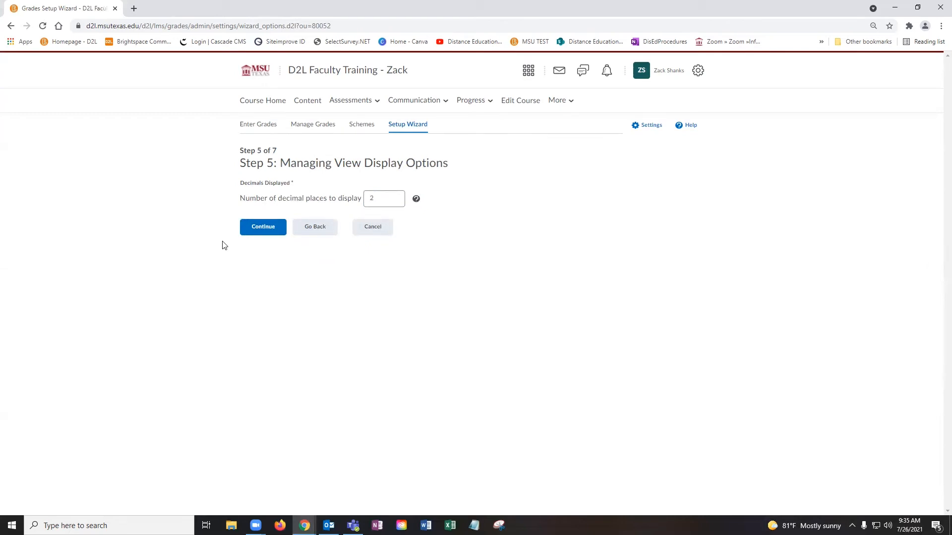
left_click(253, 233)
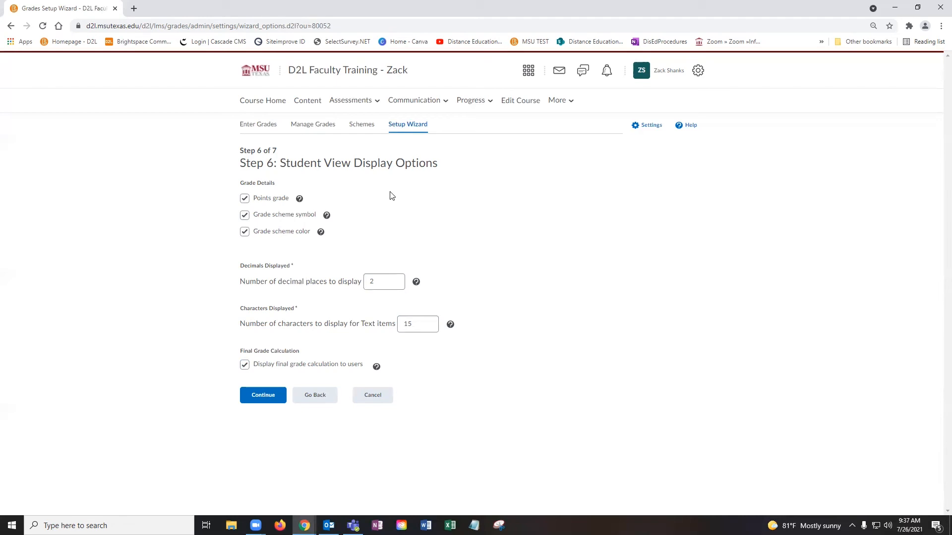
Read the Points grade help, accept the student view display options and finish the wizard from the setup summary
left_click(300, 198)
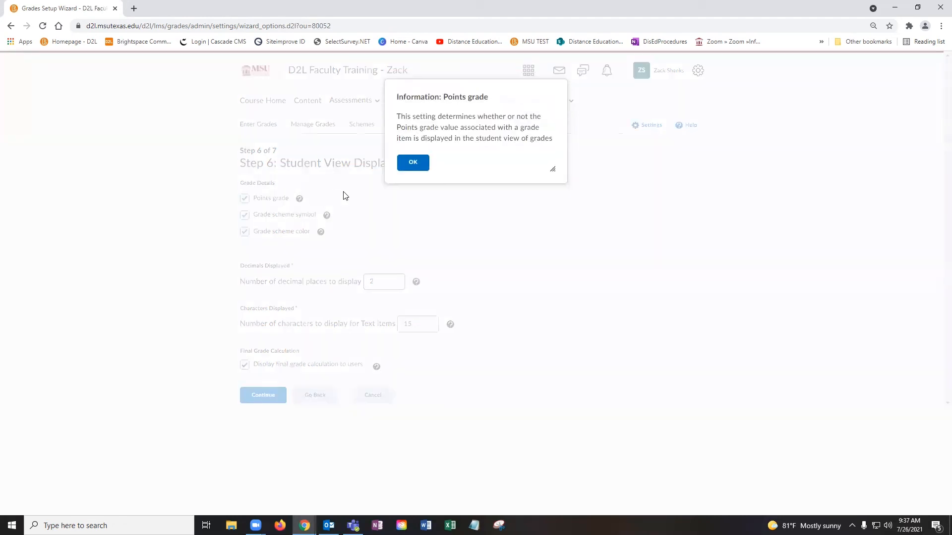
left_click(414, 167)
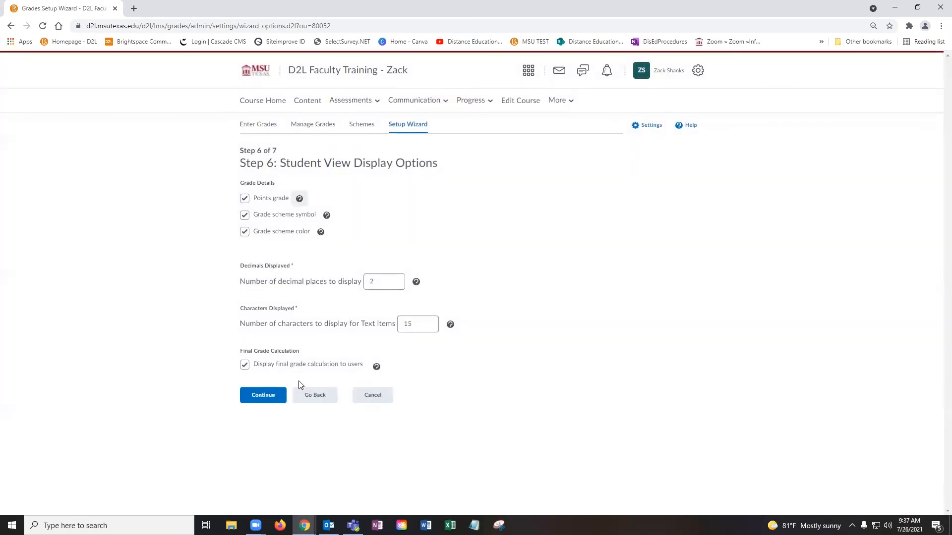
left_click(265, 396)
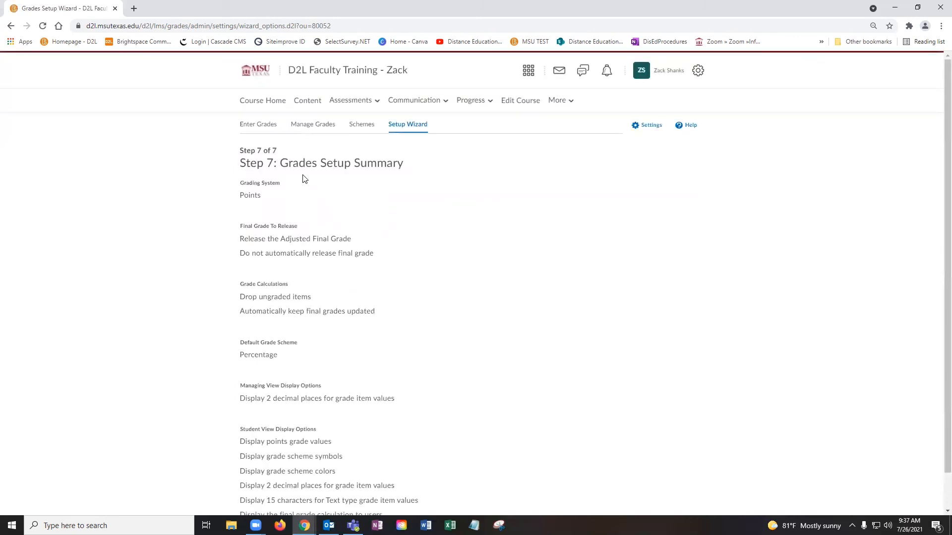
scroll(271, 169, "down", 1)
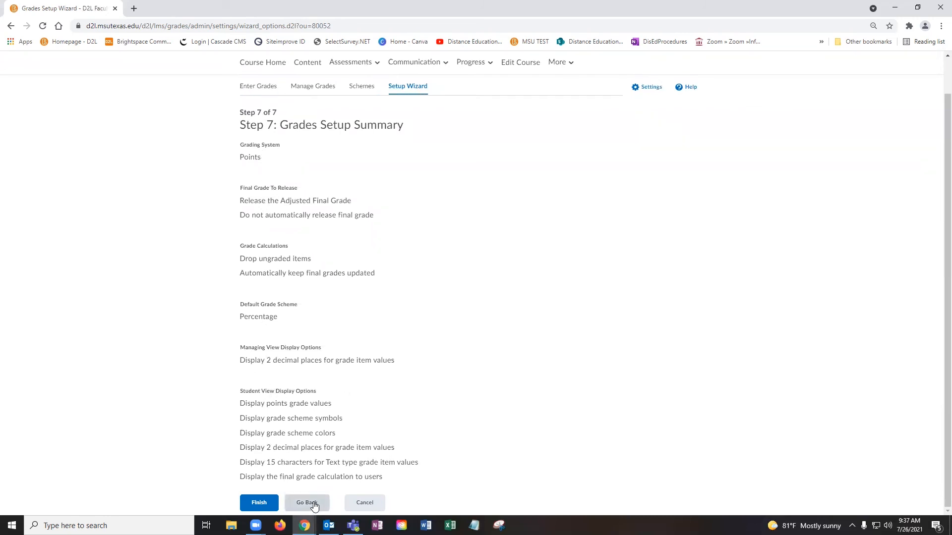
left_click(268, 504)
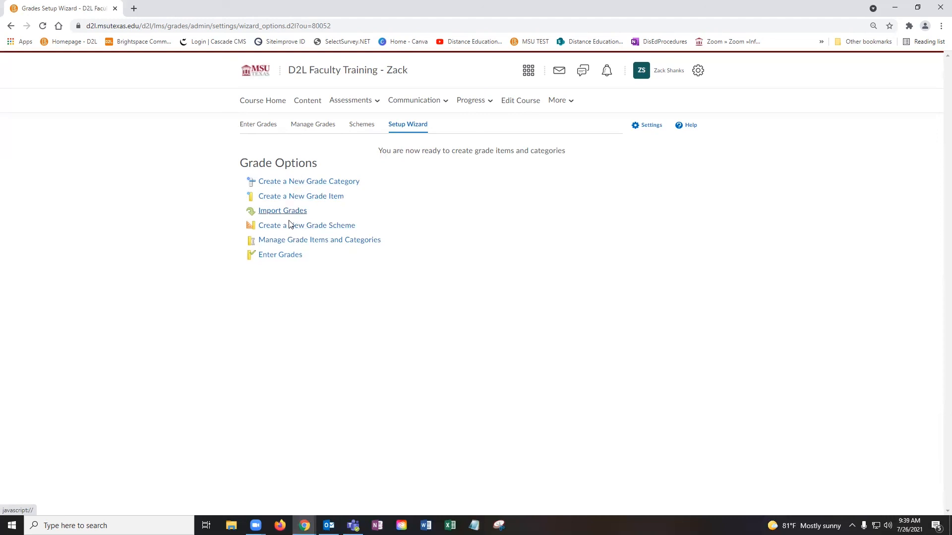
Go to the Enter Grades page, return to the Grades Setup Wizard and start it again
left_click(284, 256)
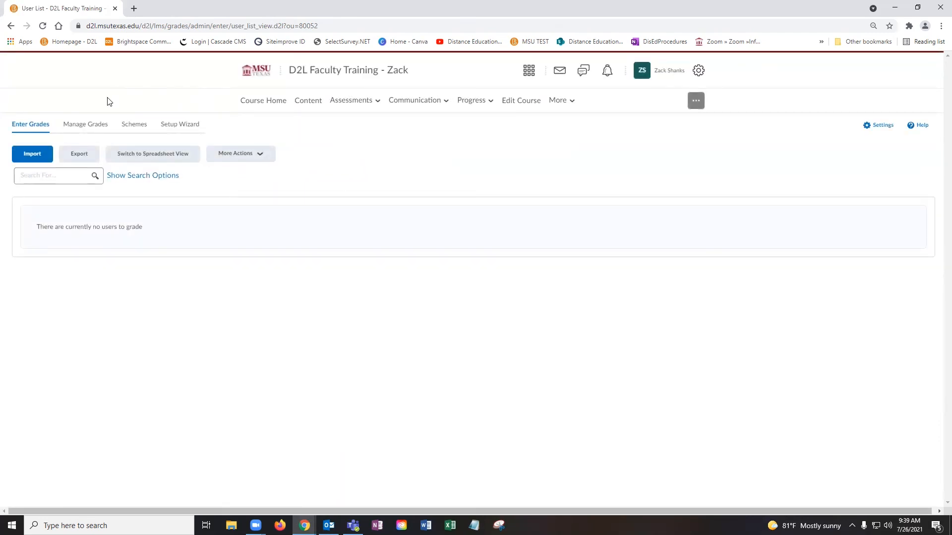
left_click(182, 128)
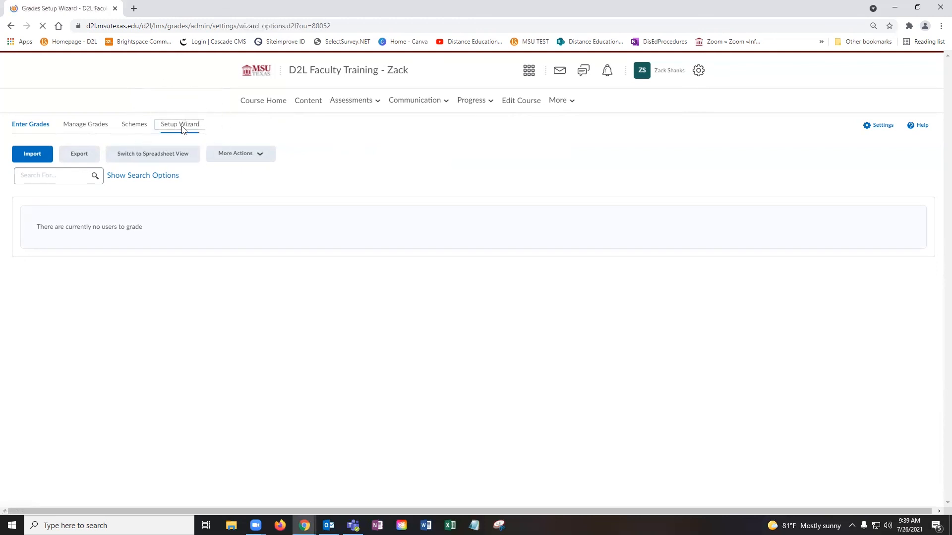
scroll(446, 248, "down", 2)
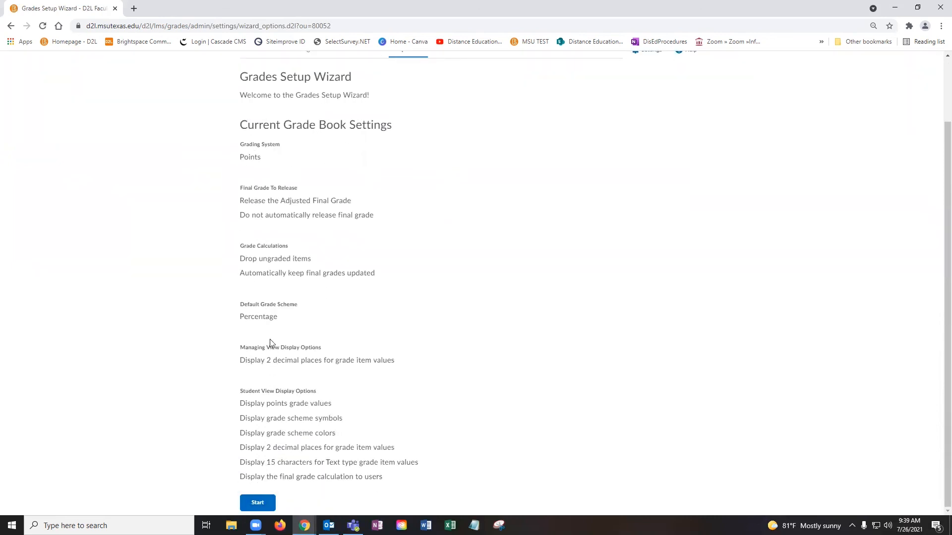
left_click(270, 500)
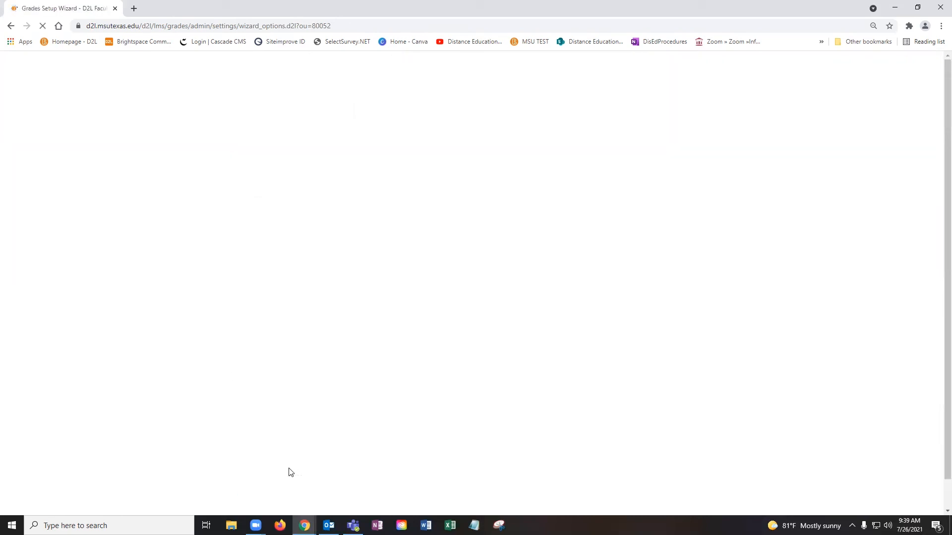
Go through all seven wizard steps again with the existing Points grading settings and finish from the Grades Setup Summary
left_click(276, 480)
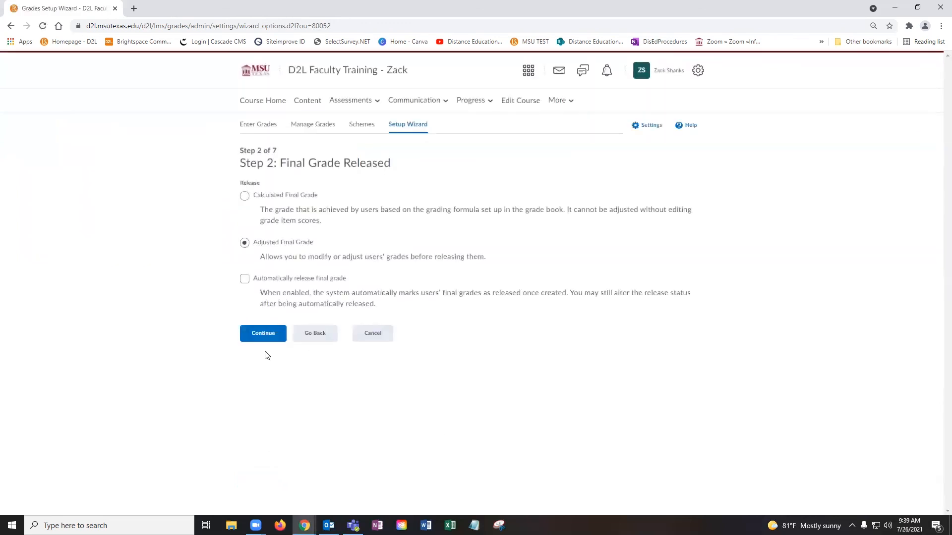
left_click(266, 336)
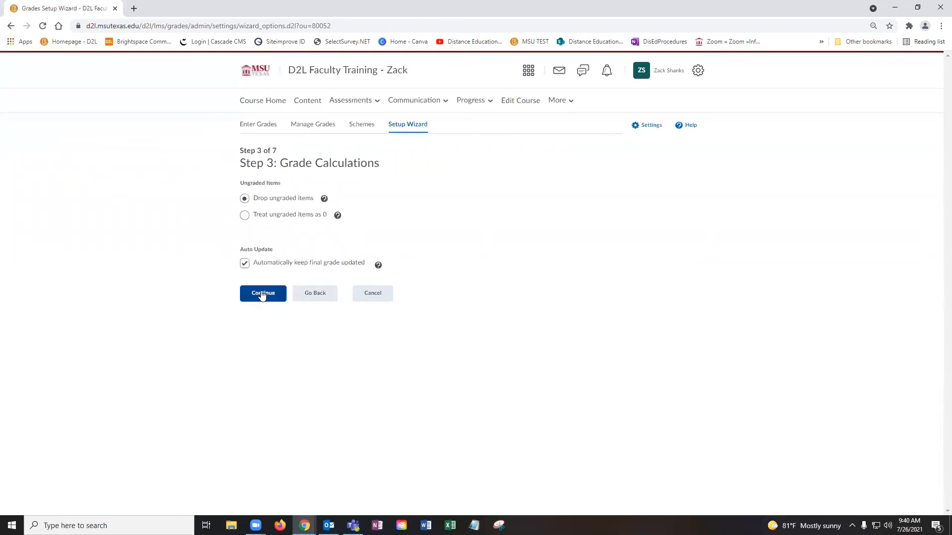
left_click(263, 294)
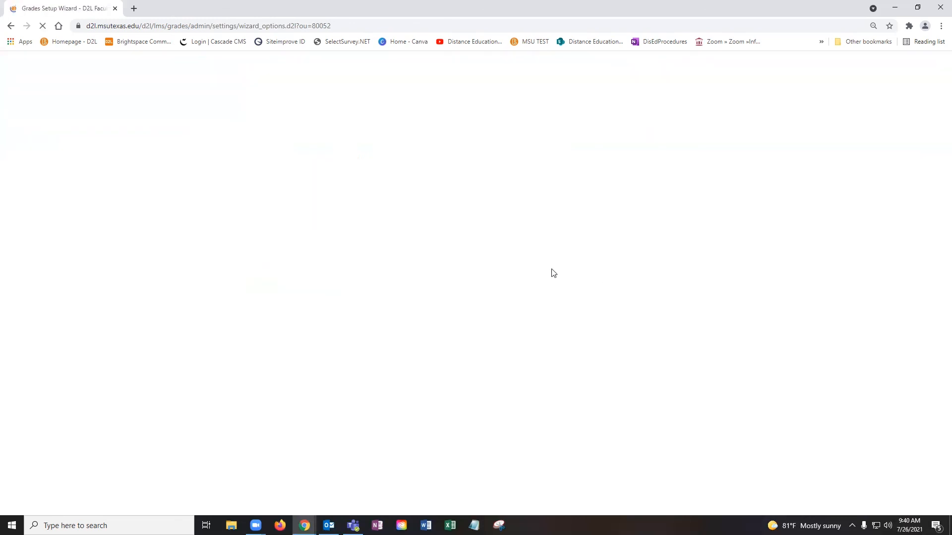
left_click(259, 345)
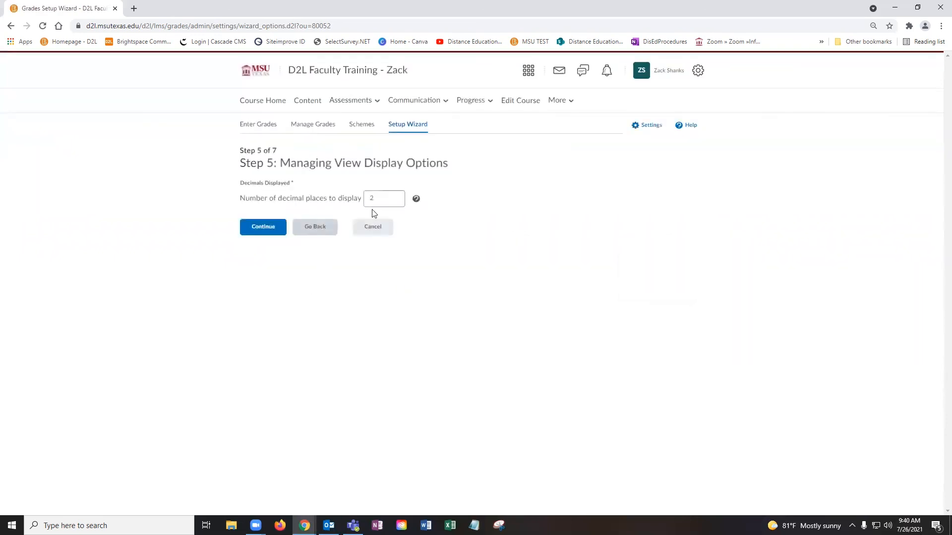
left_click(271, 229)
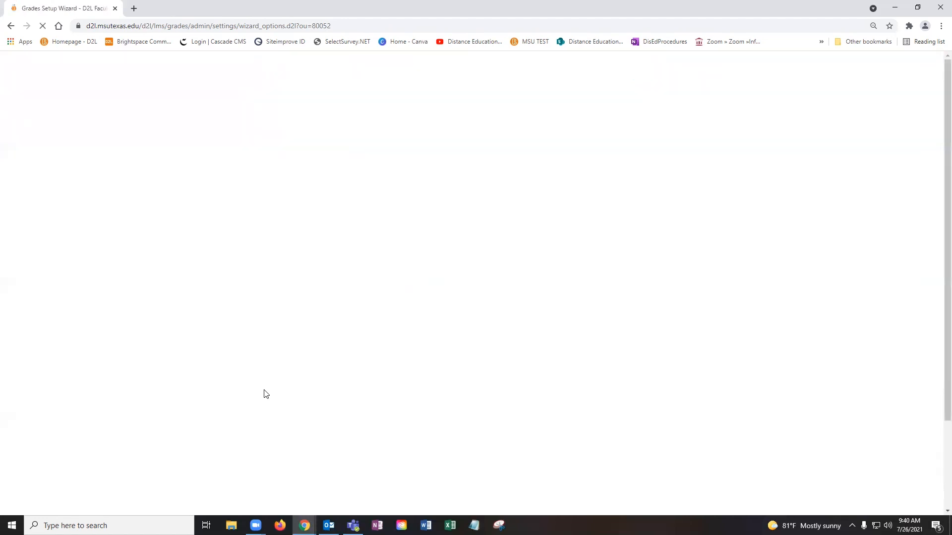
scroll(260, 465, "down", 1)
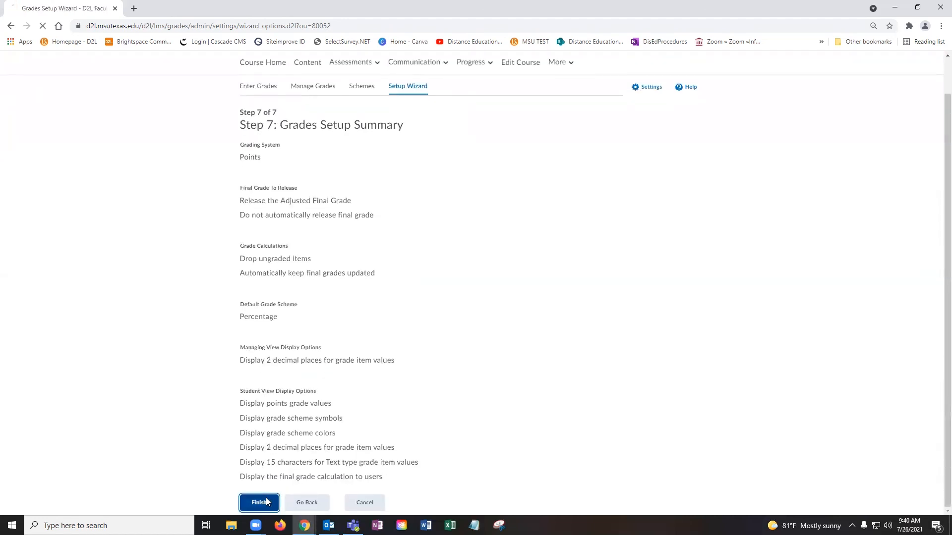